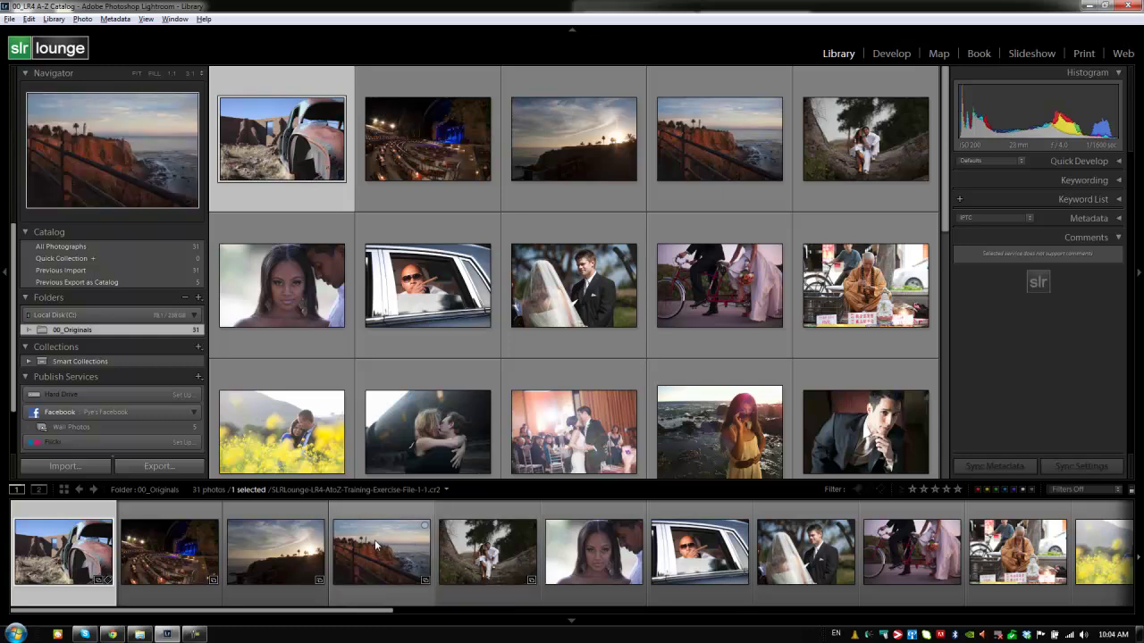
Step: Open Lightroom Preferences with Ctrl+comma, then close it without changing anything
key("ctrl+comma")
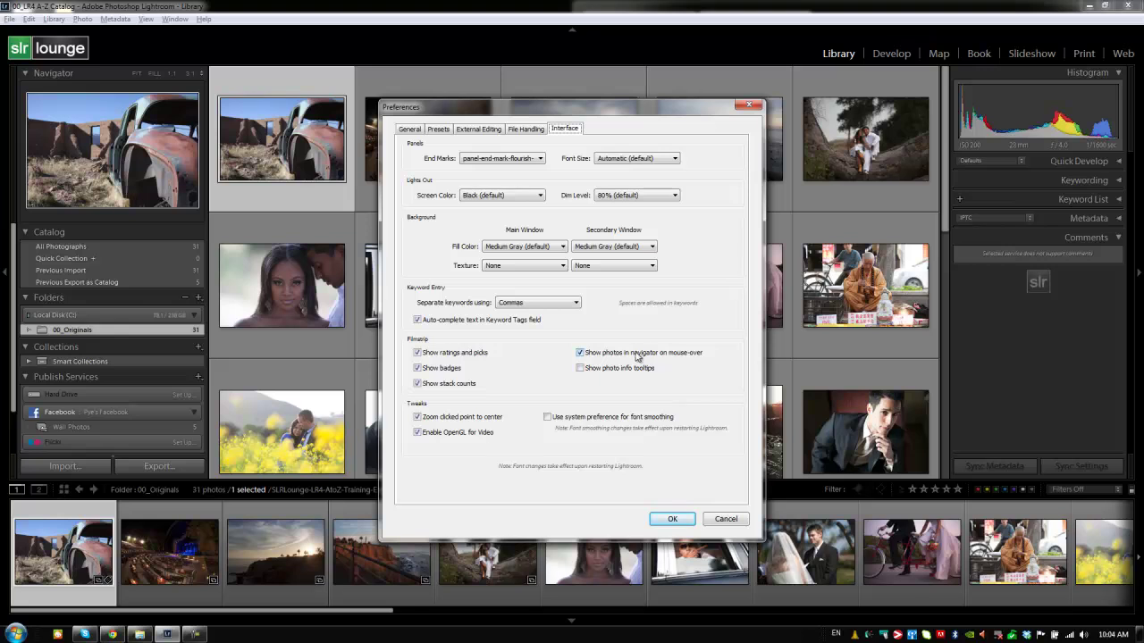
left_click(749, 108)
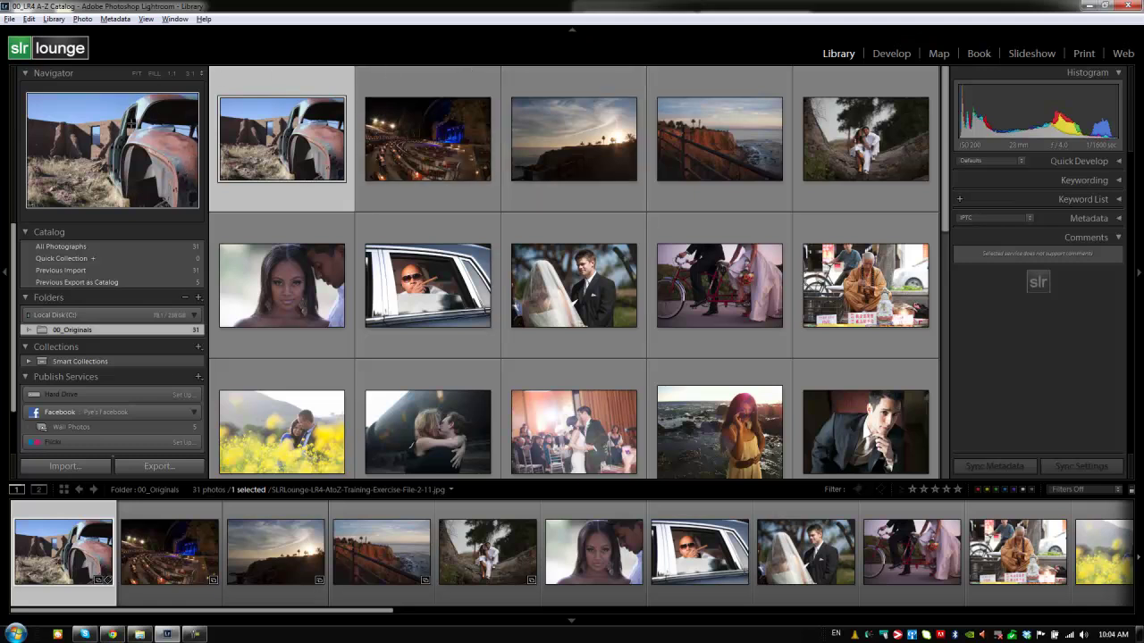
Step: Show the rusted car photo alone and try the Fit, 1:1 and Fill zoom levels
left_click(141, 114)
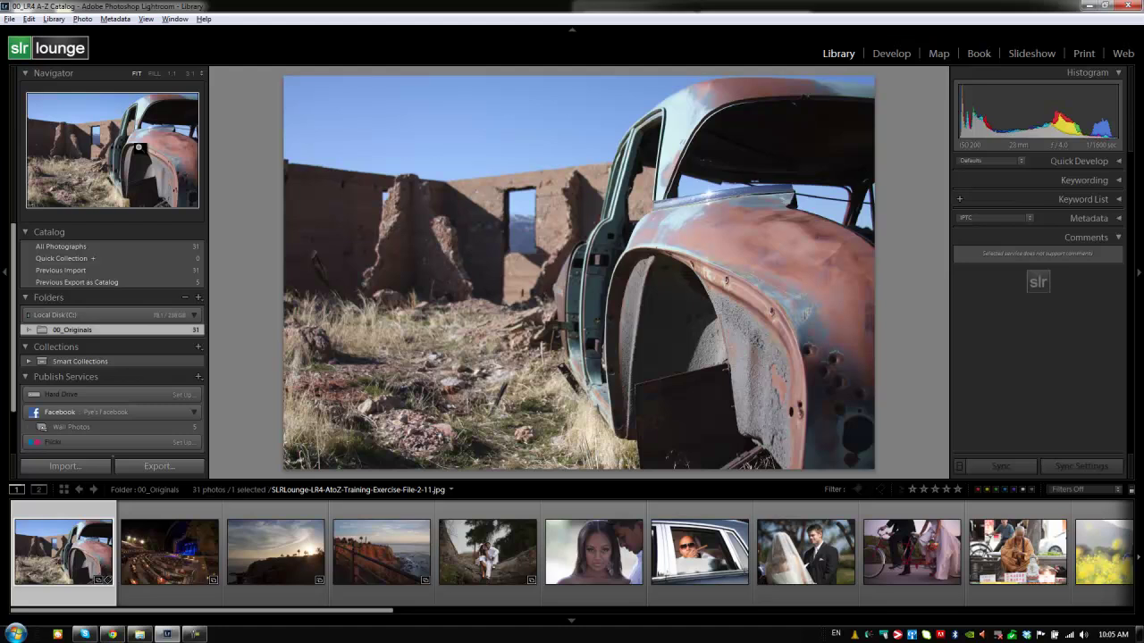
left_click(74, 127)
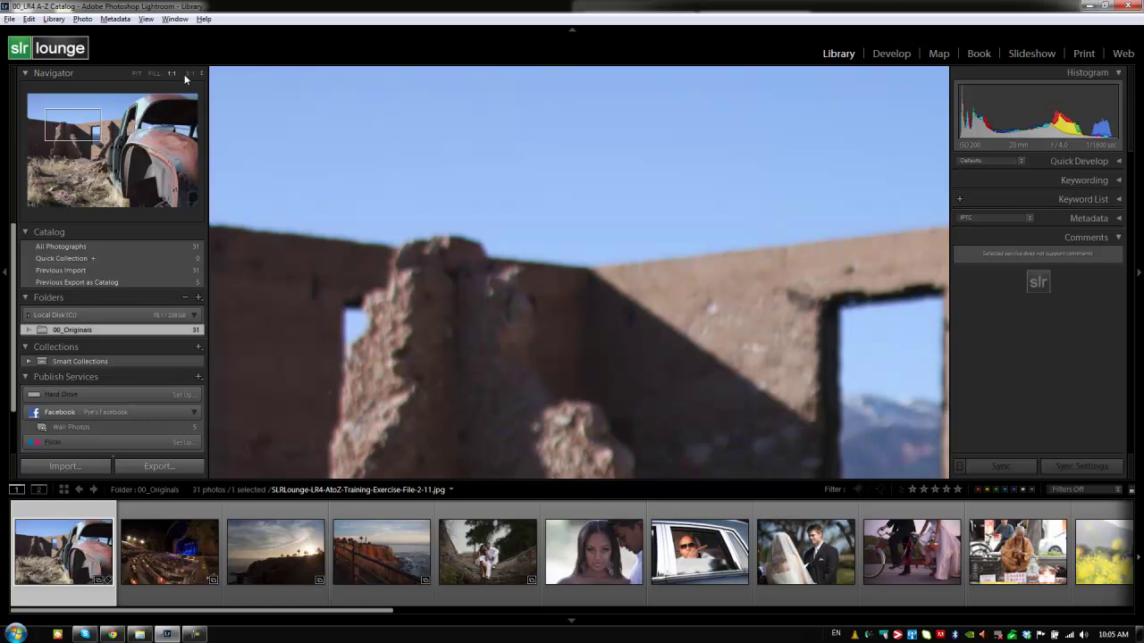
left_click(136, 73)
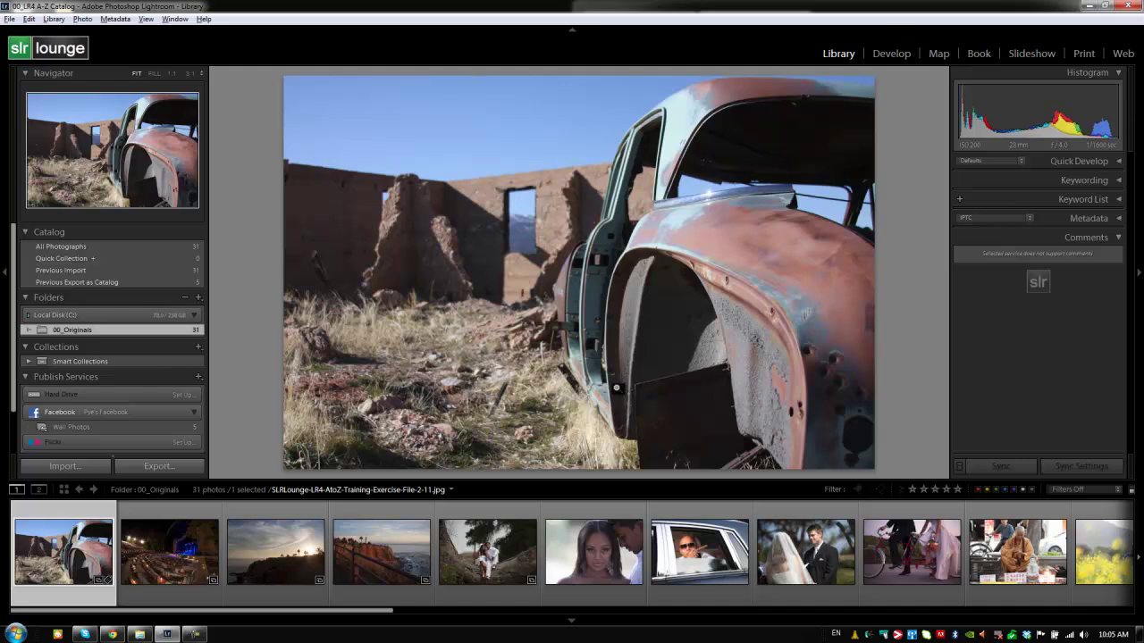
left_click(154, 74)
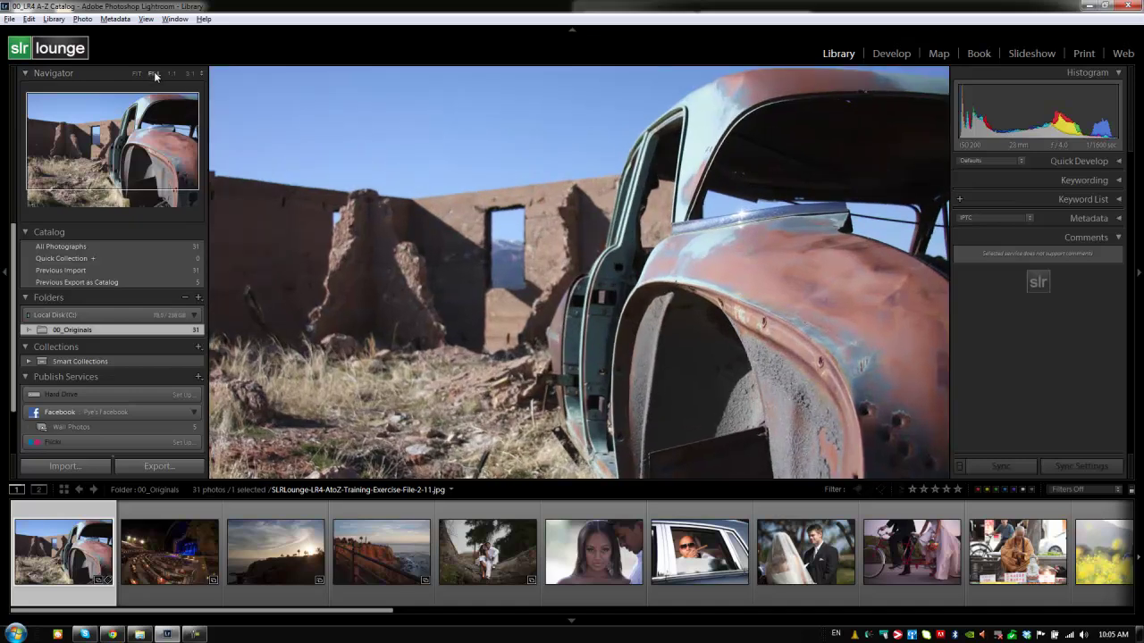
scroll(686, 334, "down", 4)
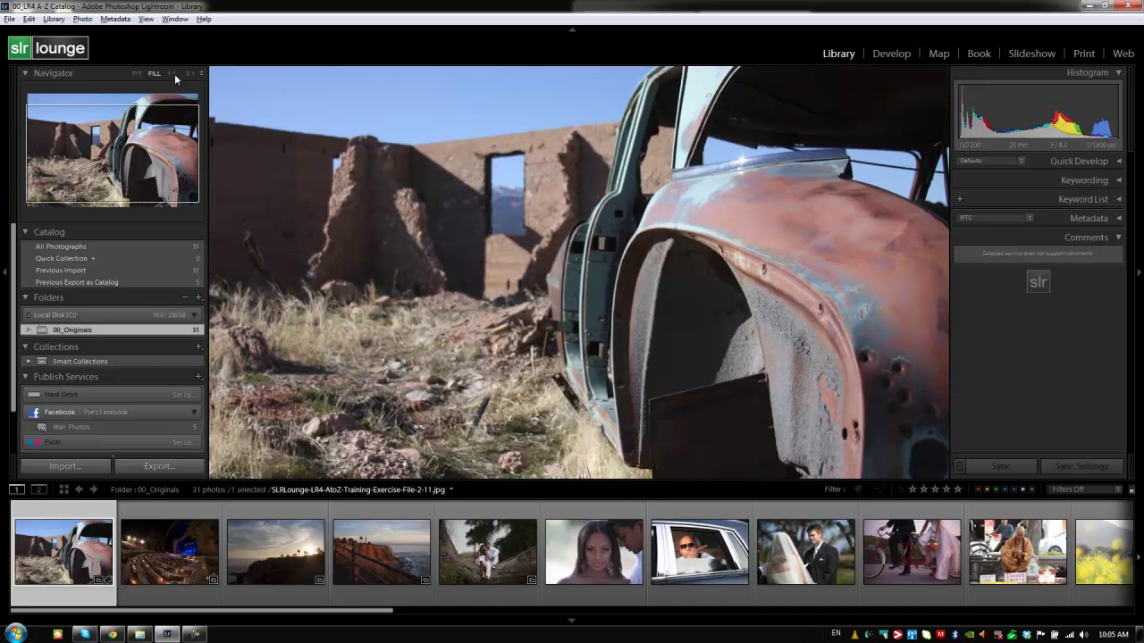
Step: Zoom to 1:1 and then 3:1, panning over the wheel arch and rusty pink panels
left_click(173, 73)
left_click_drag(638, 179, 480, 196)
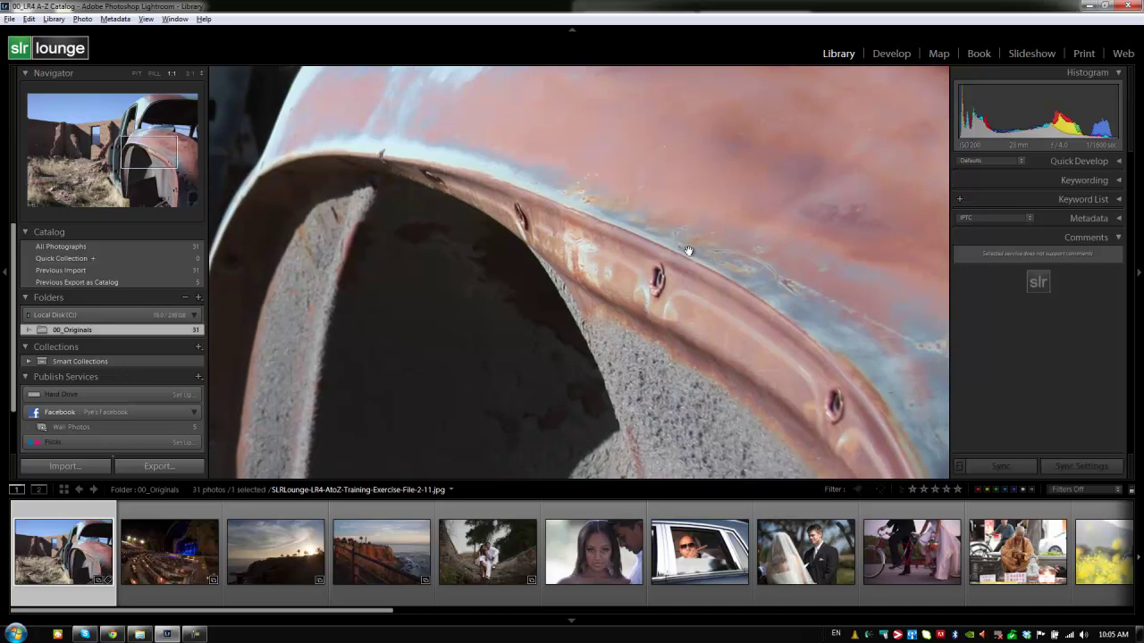
left_click_drag(688, 251, 633, 235)
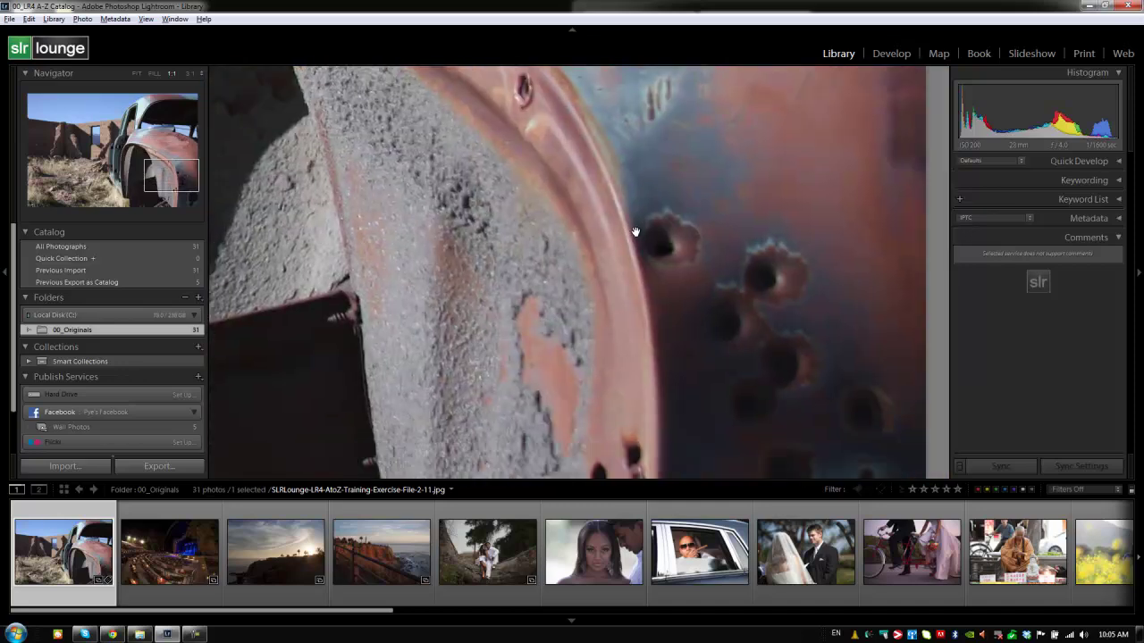
left_click(189, 74)
left_click_drag(536, 135, 585, 314)
left_click_drag(592, 232, 584, 316)
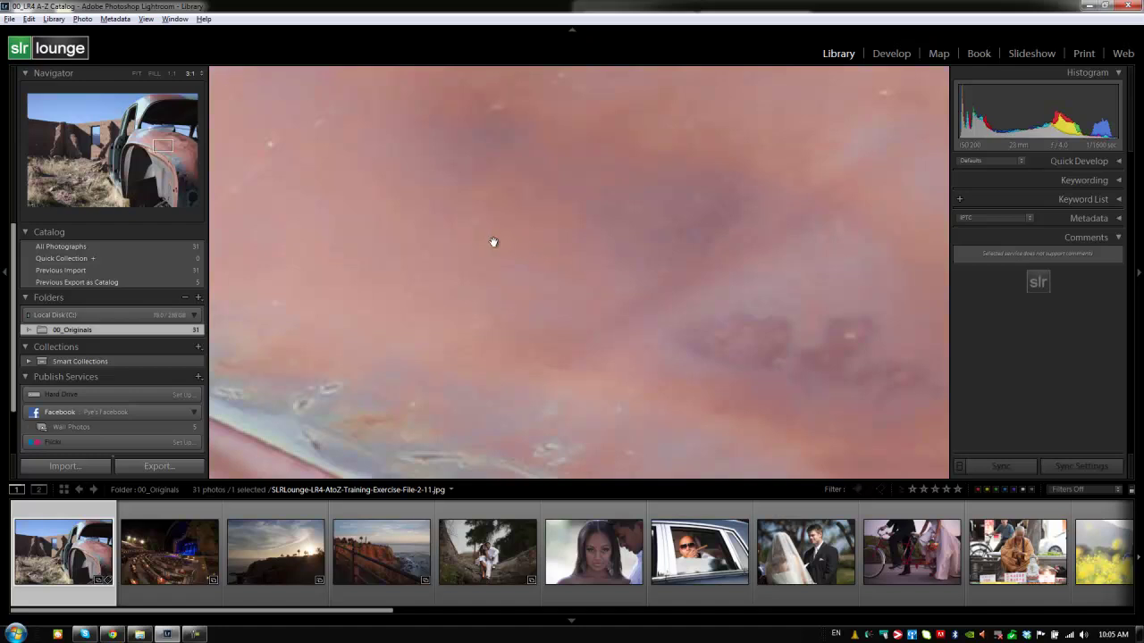
Step: Zoom the car photo to 11:1 from the ratio list, return to Fill, then back to 11:1
left_click(201, 74)
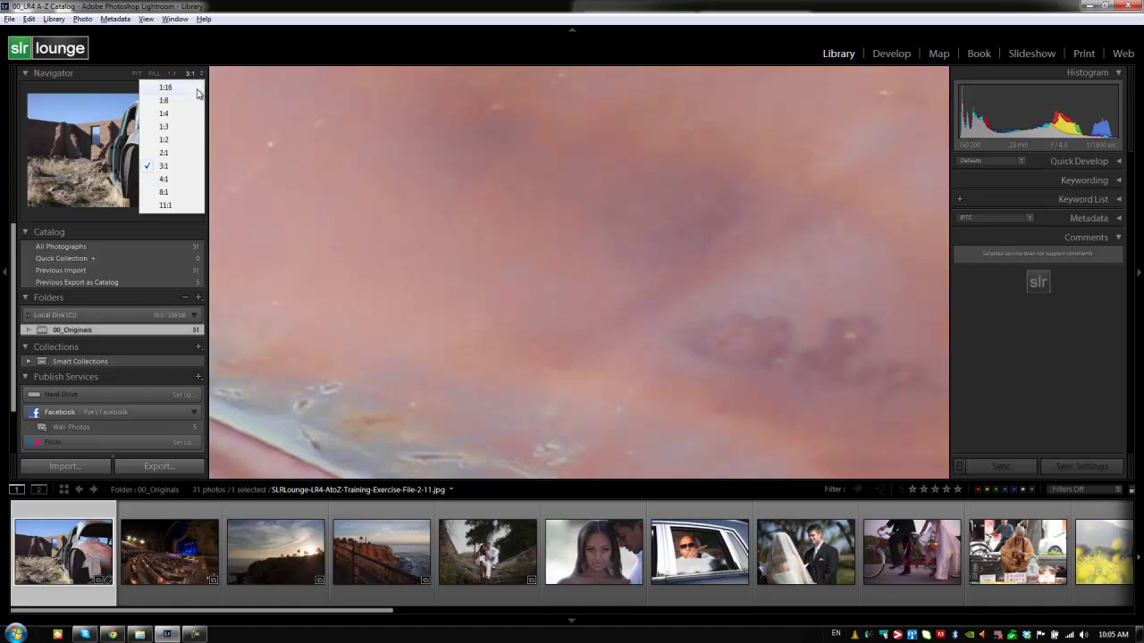
left_click(165, 205)
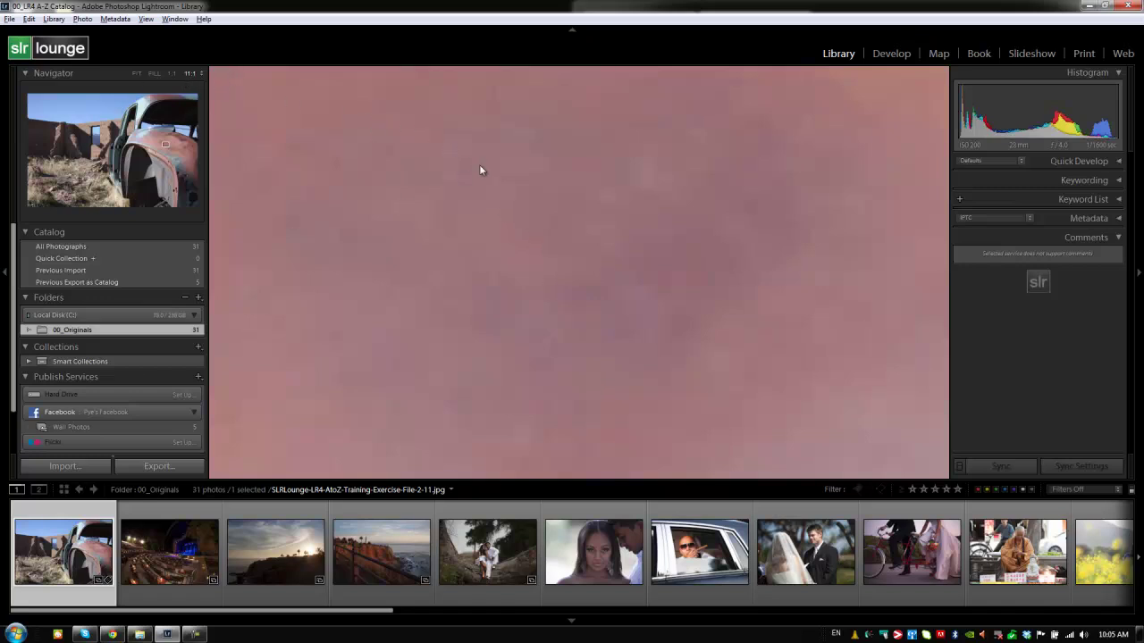
left_click(527, 166)
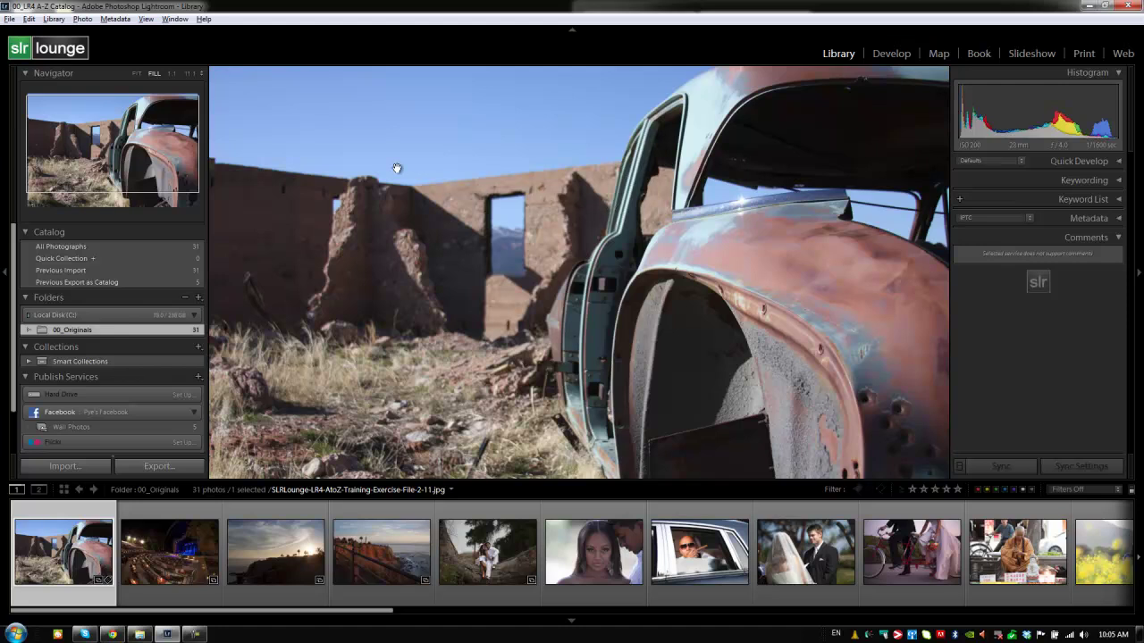
left_click(190, 74)
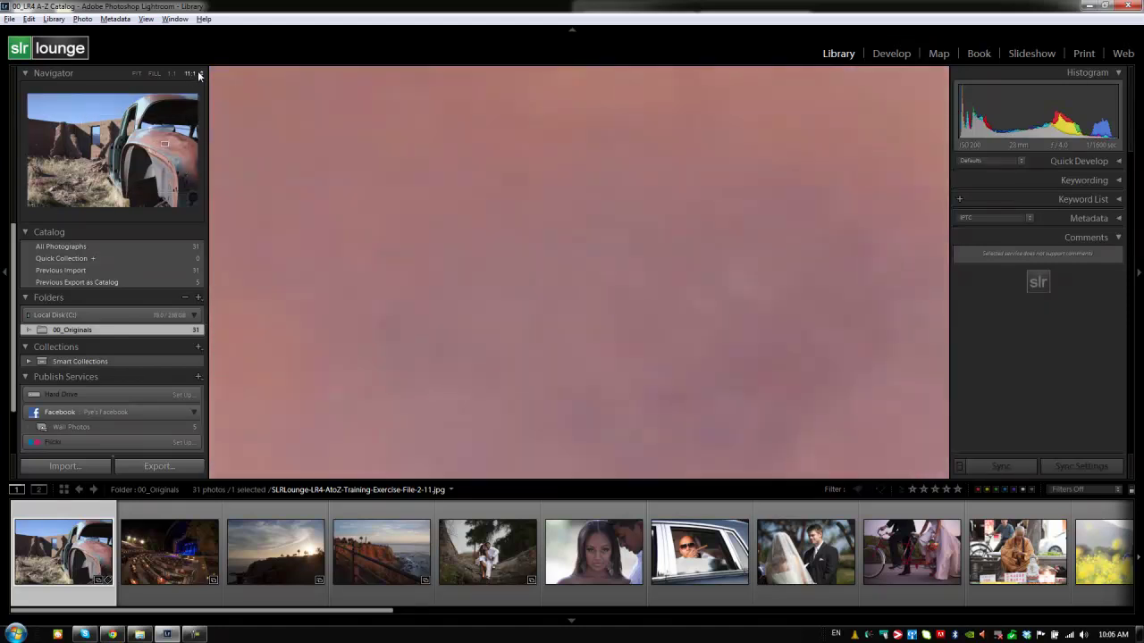
Step: Set the zoom ratio to 3:1, return to Fill and Fit, then show All Photographs as a grid
left_click(190, 74)
left_click(175, 165)
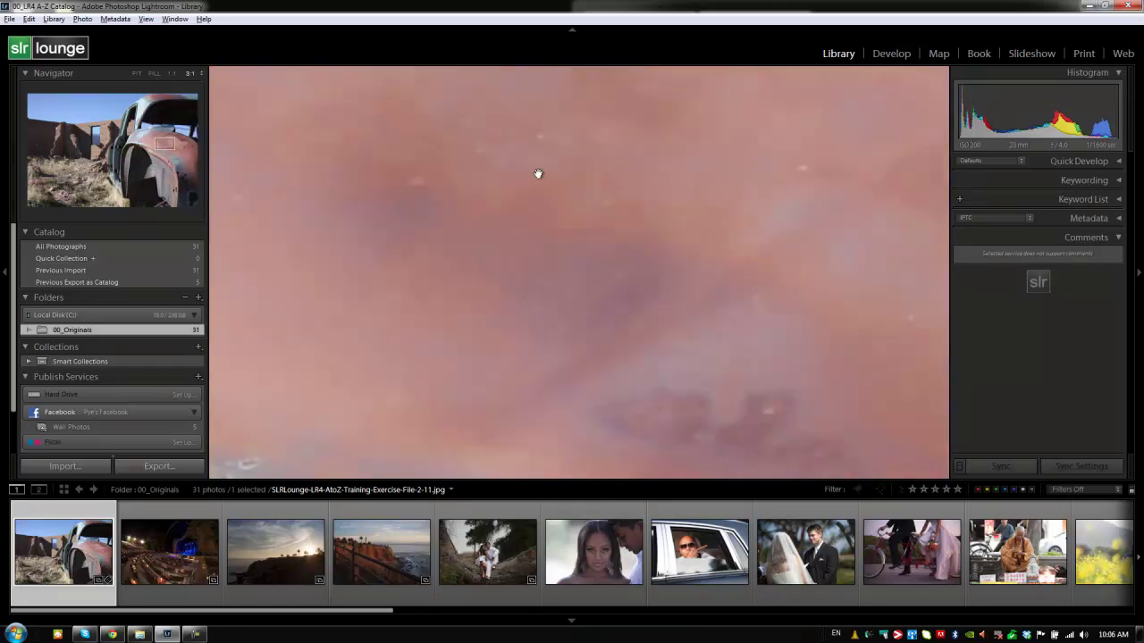
left_click(538, 175)
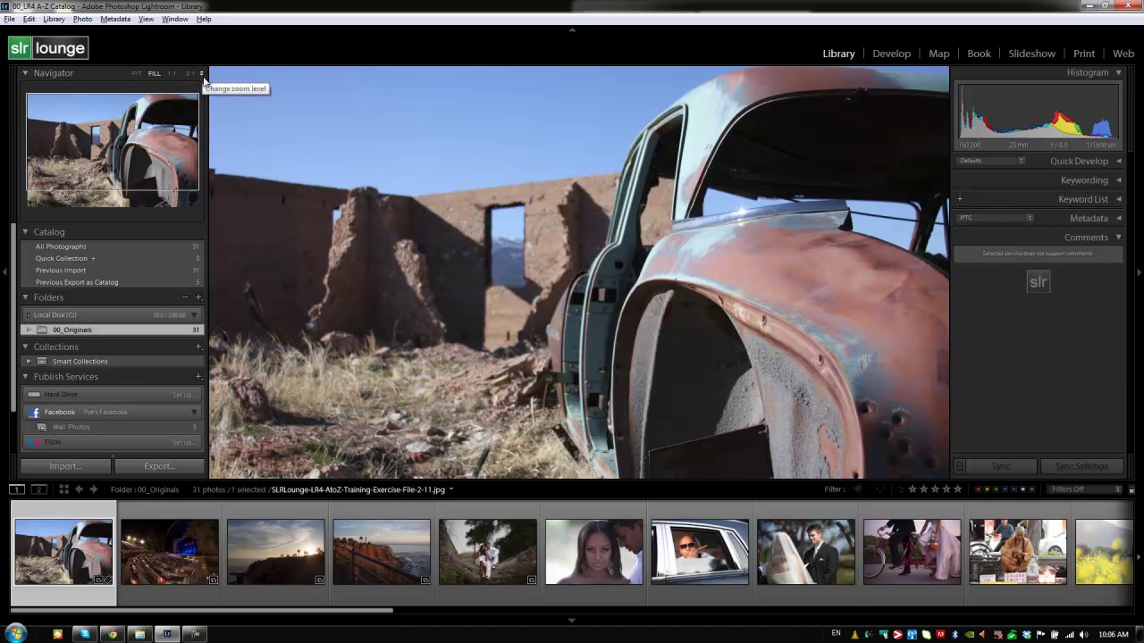
left_click(138, 73)
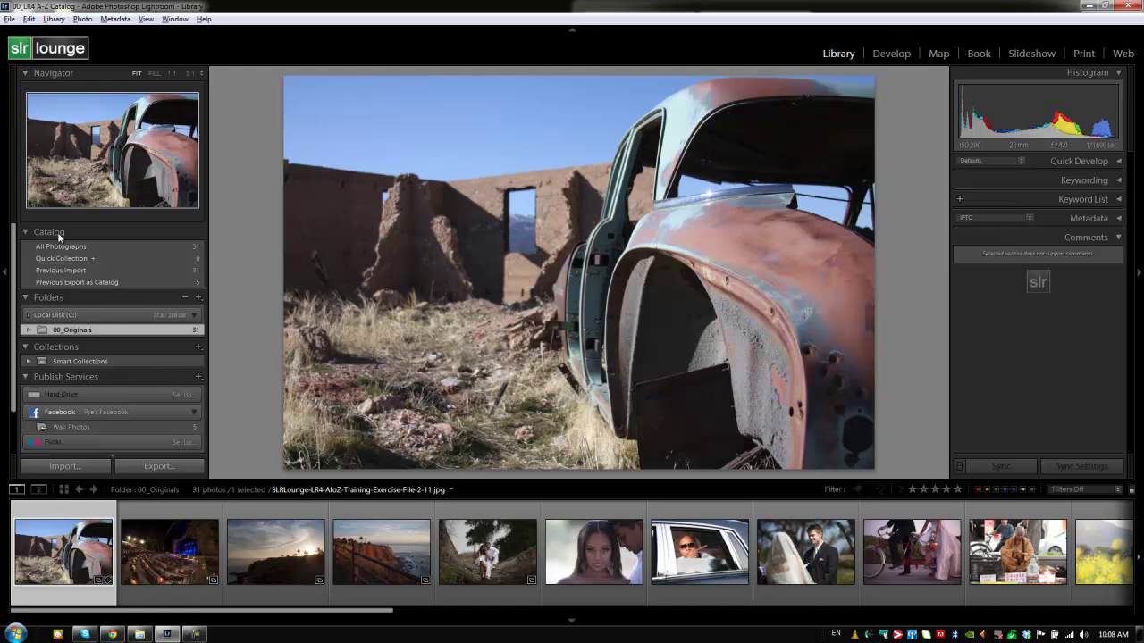
left_click(60, 248)
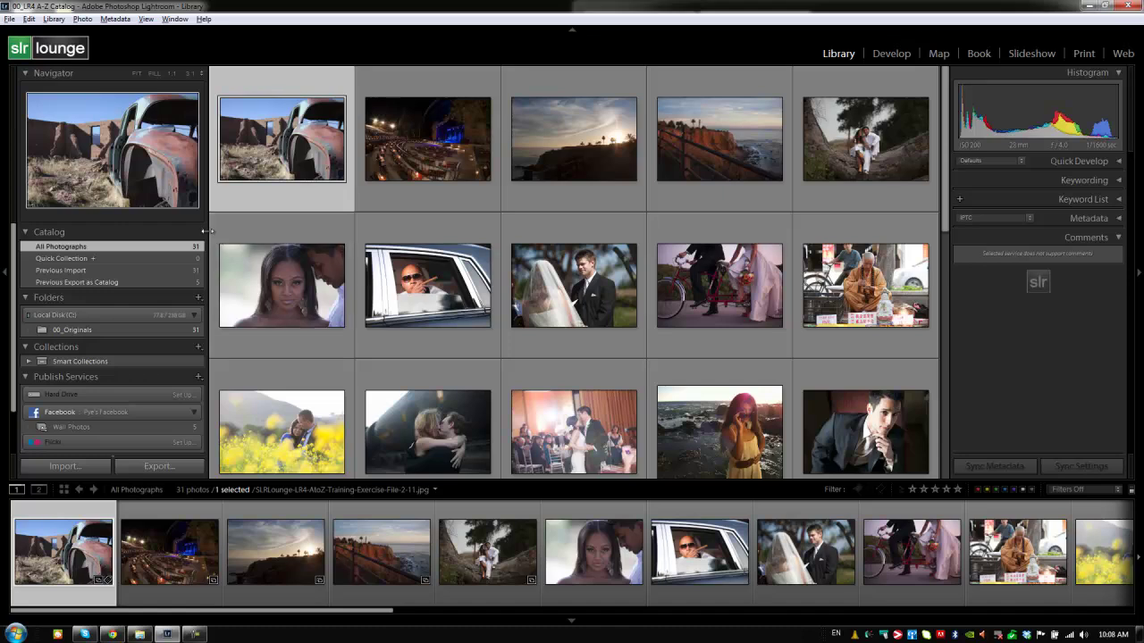
Step: Check the empty Quick Collection, then add and remove the rusty car photo with B
left_click(152, 257)
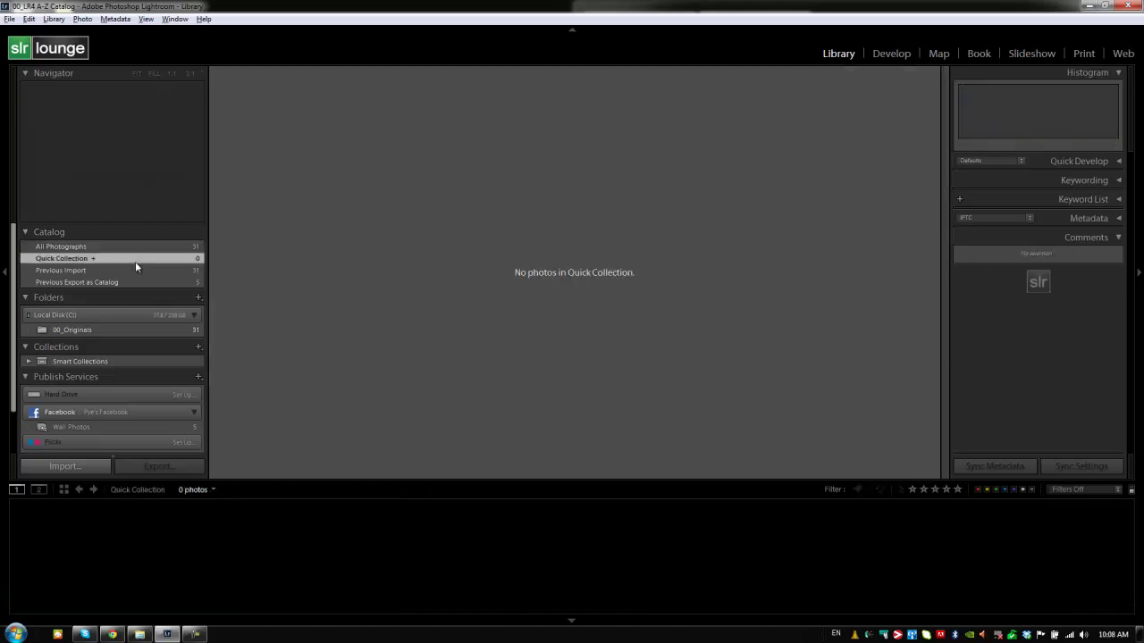
left_click(153, 247)
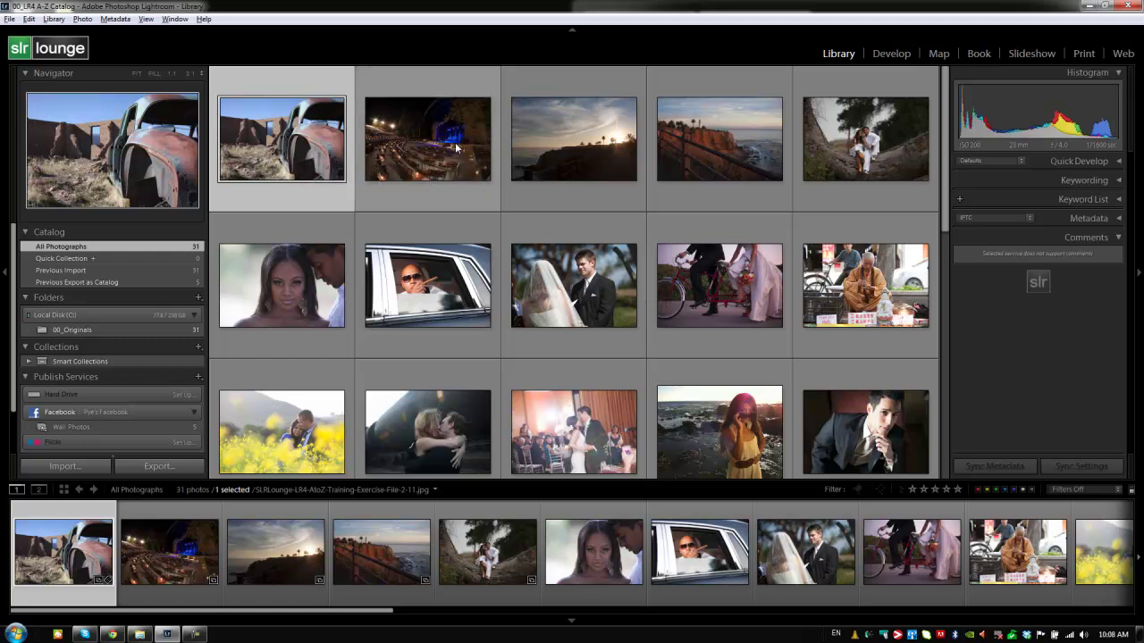
key("b")
left_click(590, 143)
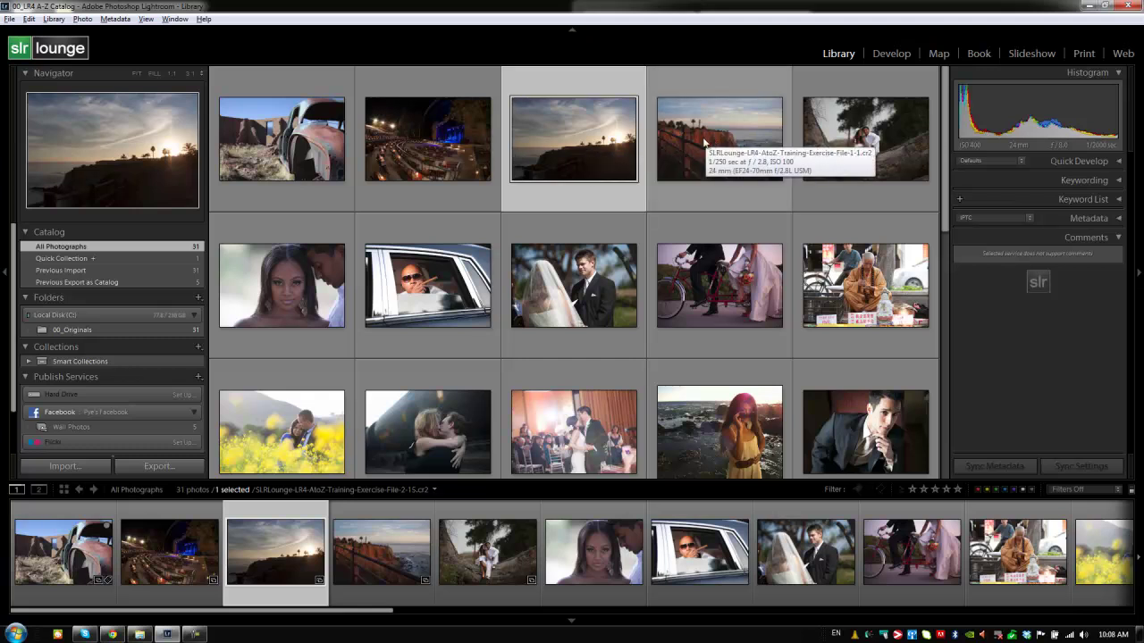
left_click(320, 141)
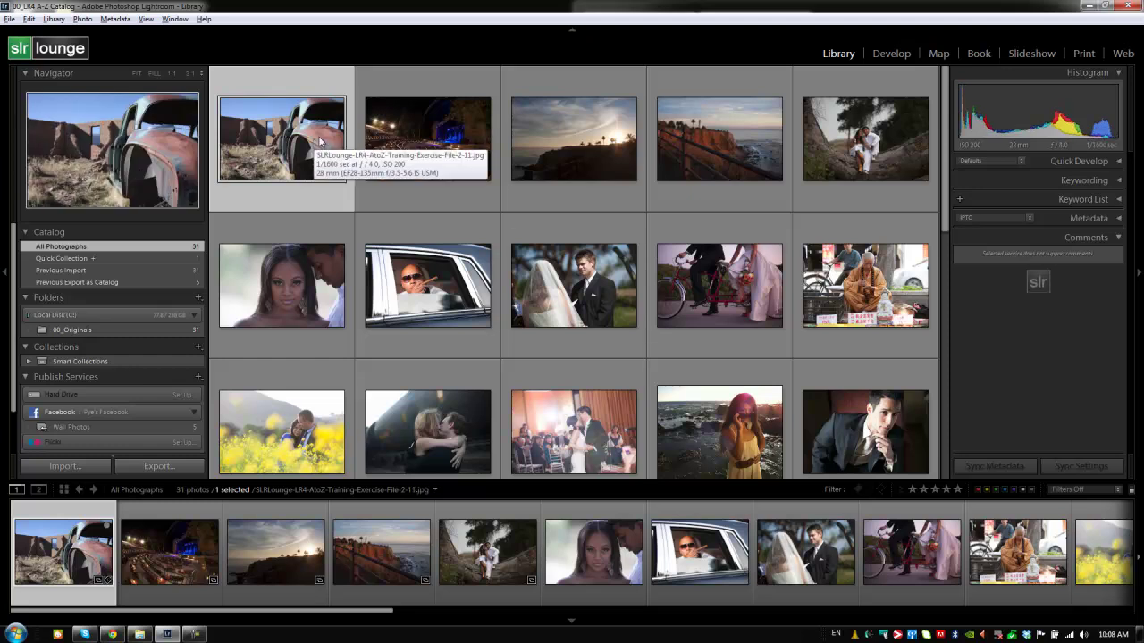
key("b")
Step: Add the sunset cliff photo and the cliff-with-railing photo to the Quick Collection
left_click(610, 134)
key("b")
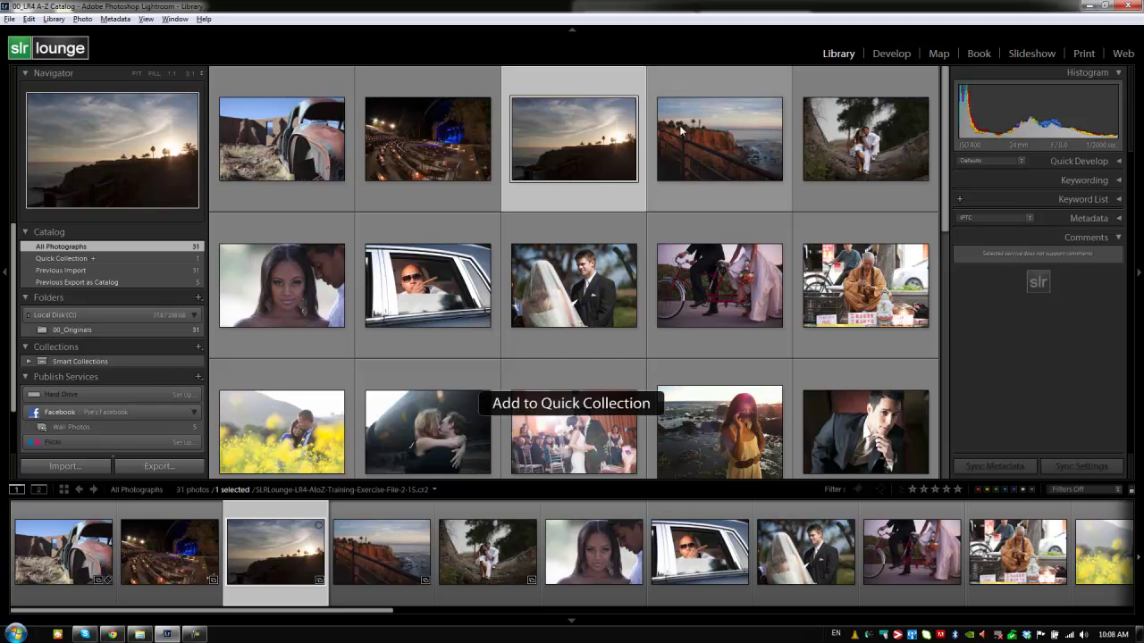
left_click(687, 125)
key("b")
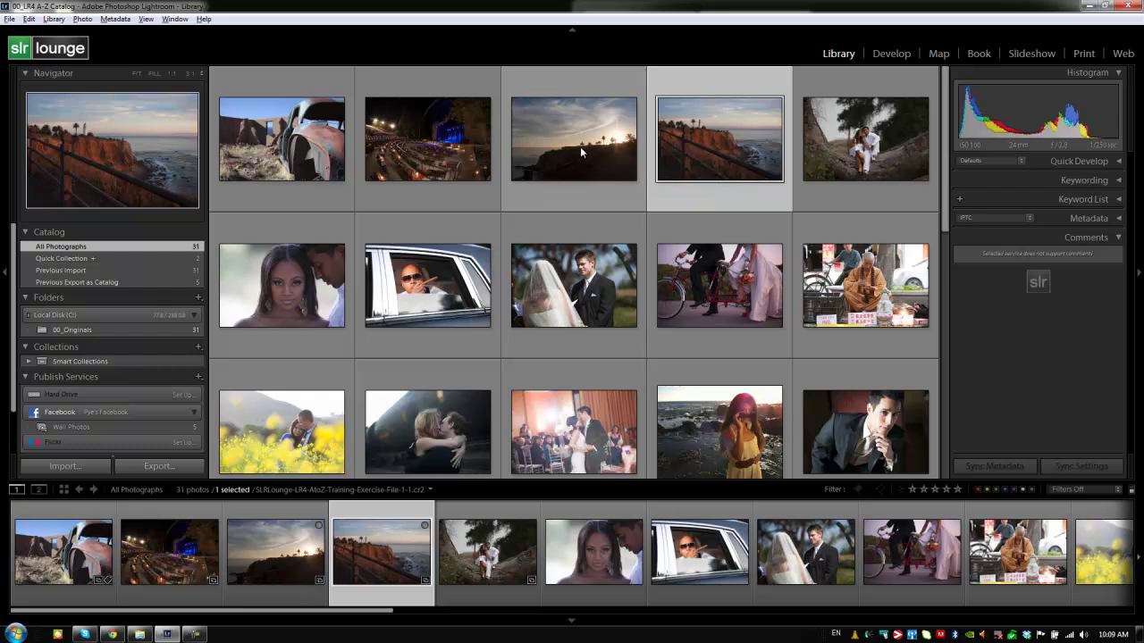
Step: Show the two Quick Collection photos with Ctrl+B and empty it using Ctrl+Shift+B
key("ctrl+b")
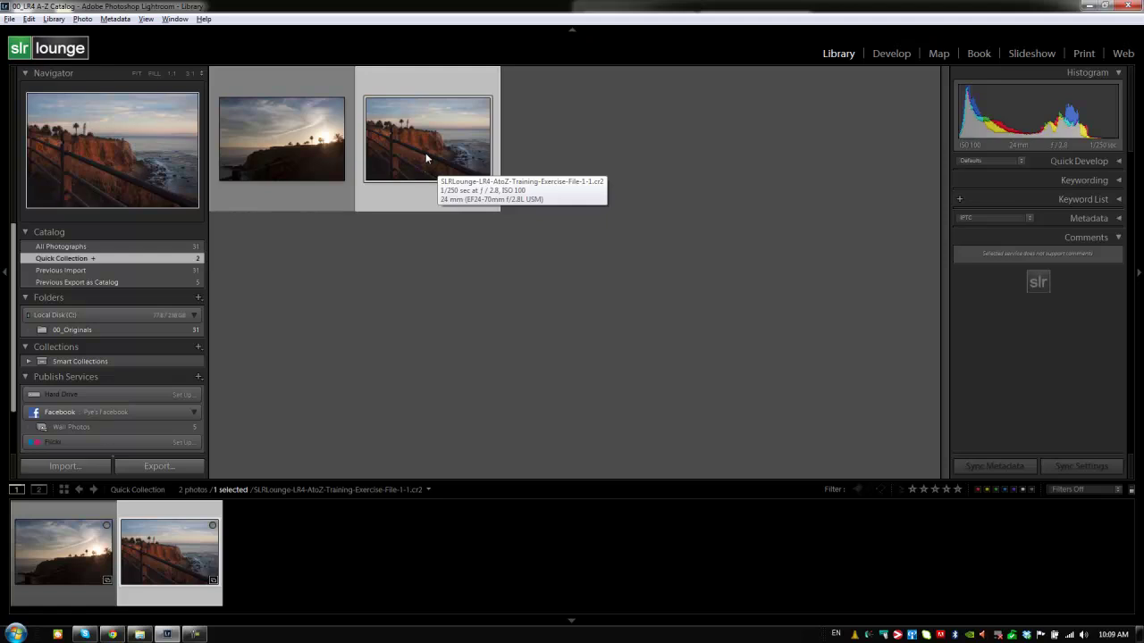
right_click(137, 261)
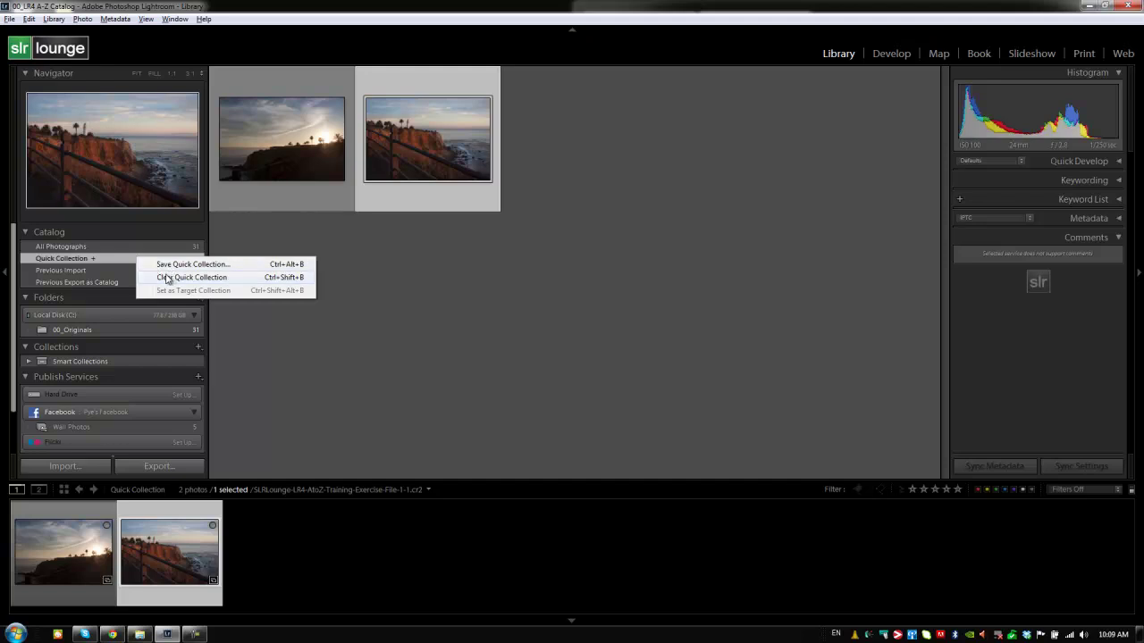
left_click(302, 145)
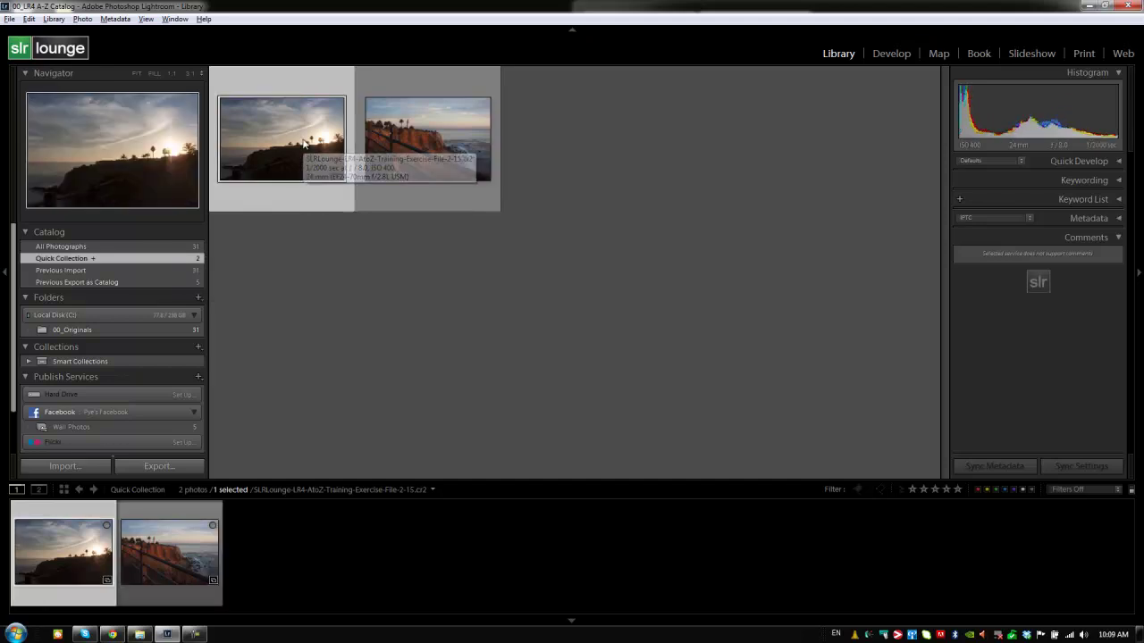
key("ctrl+shift+b")
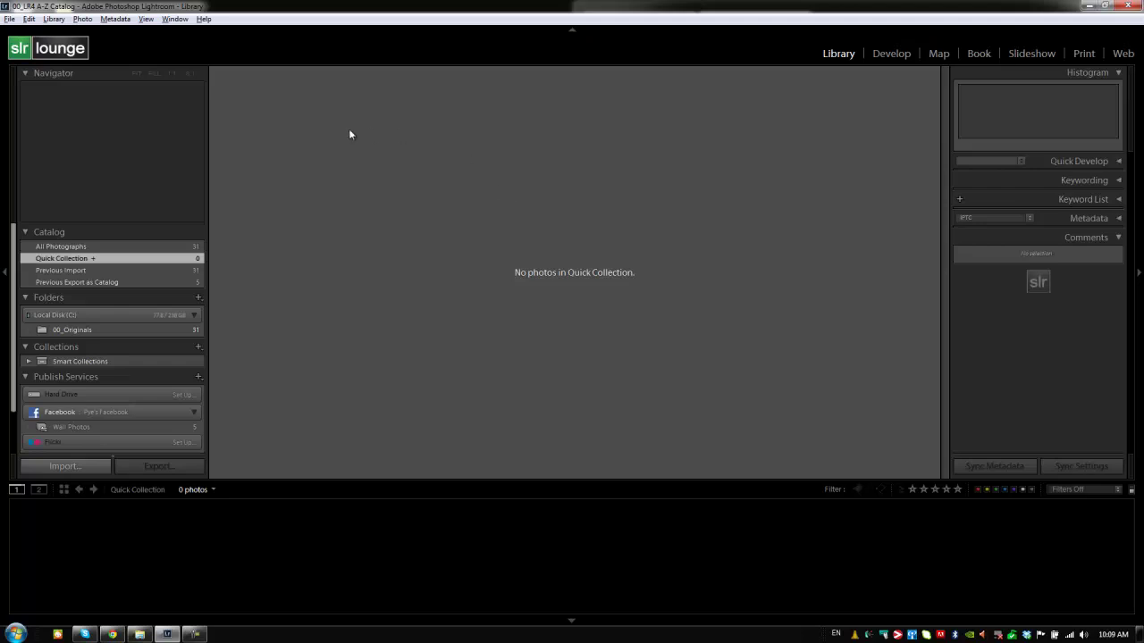
Step: Switch the Library grid to the Previous Import set of 31 photos
left_click(87, 270)
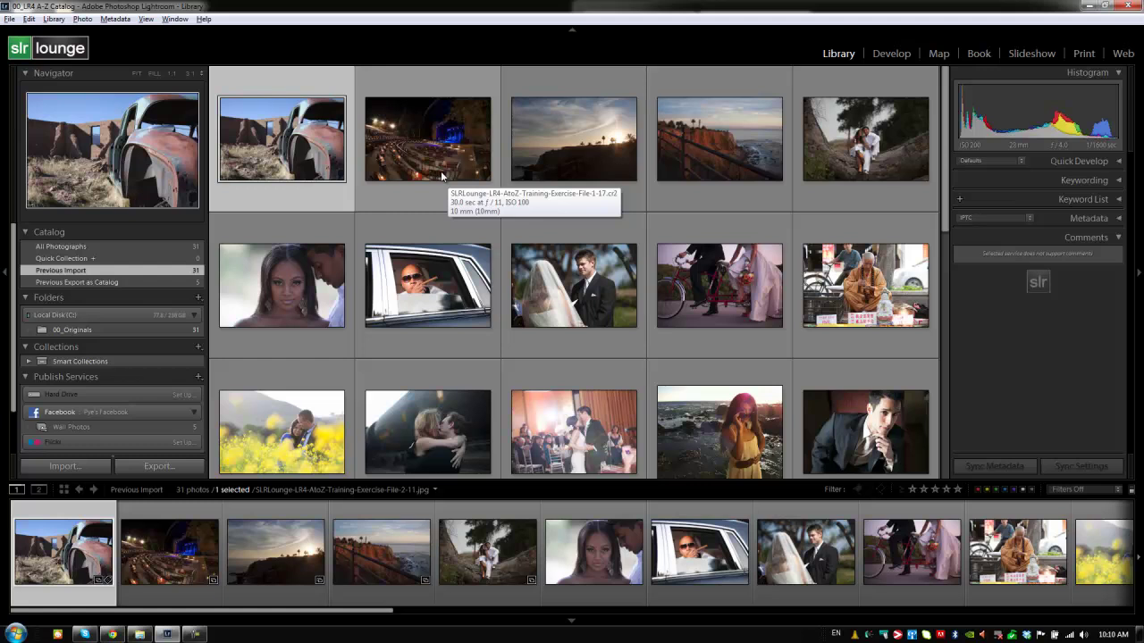
Step: Remove the 5-photo Previous Export as Catalog temporary collection from the catalog list
left_click(102, 283)
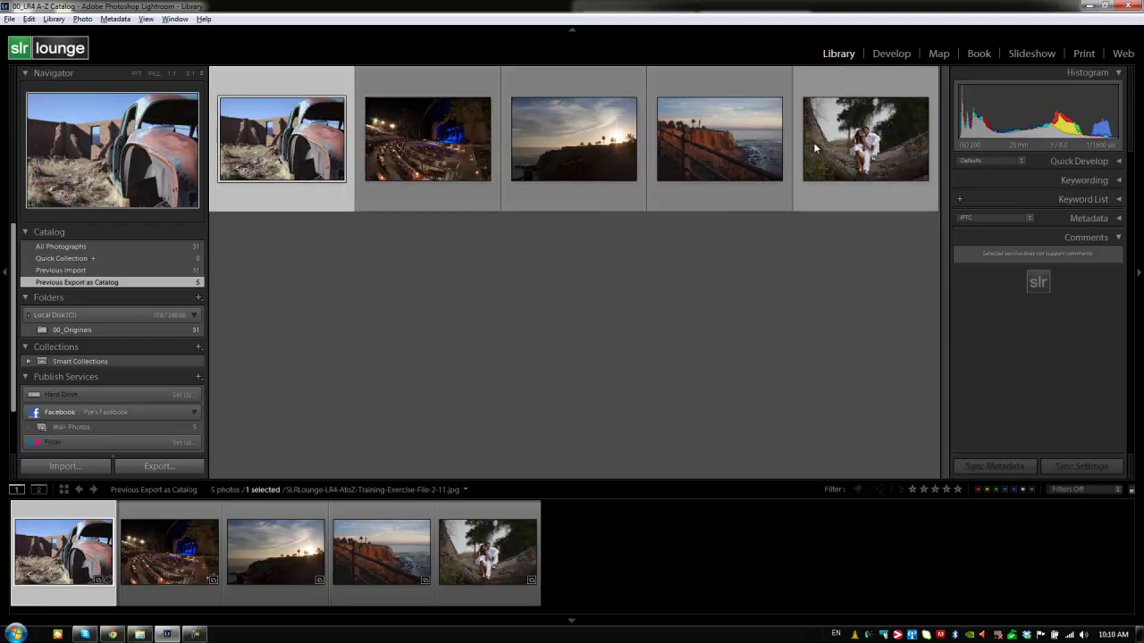
right_click(98, 284)
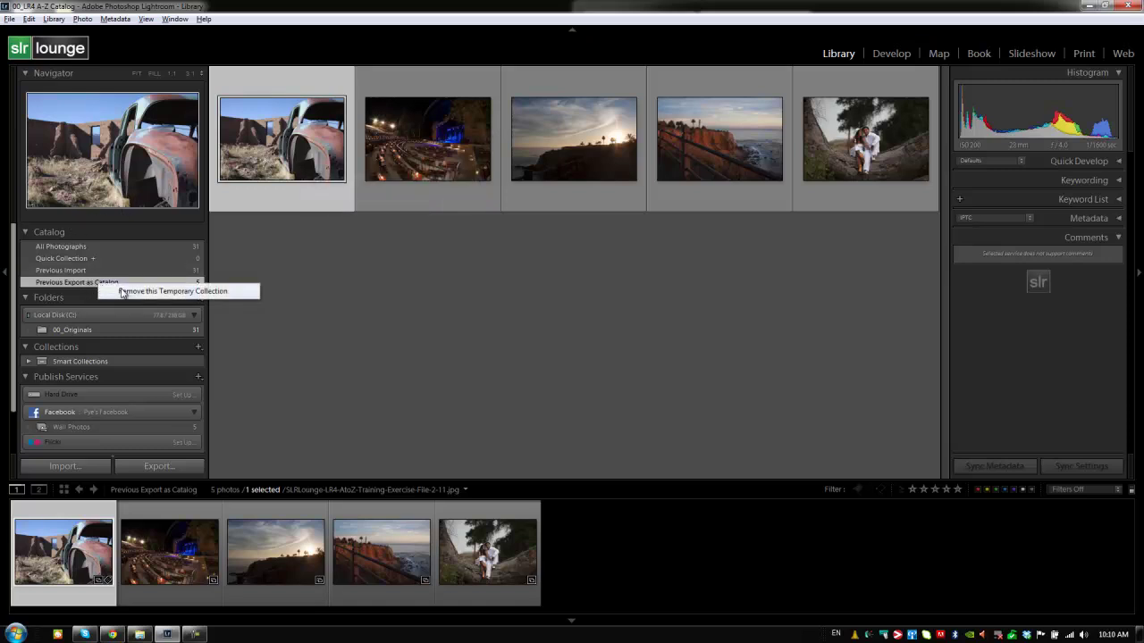
left_click(176, 293)
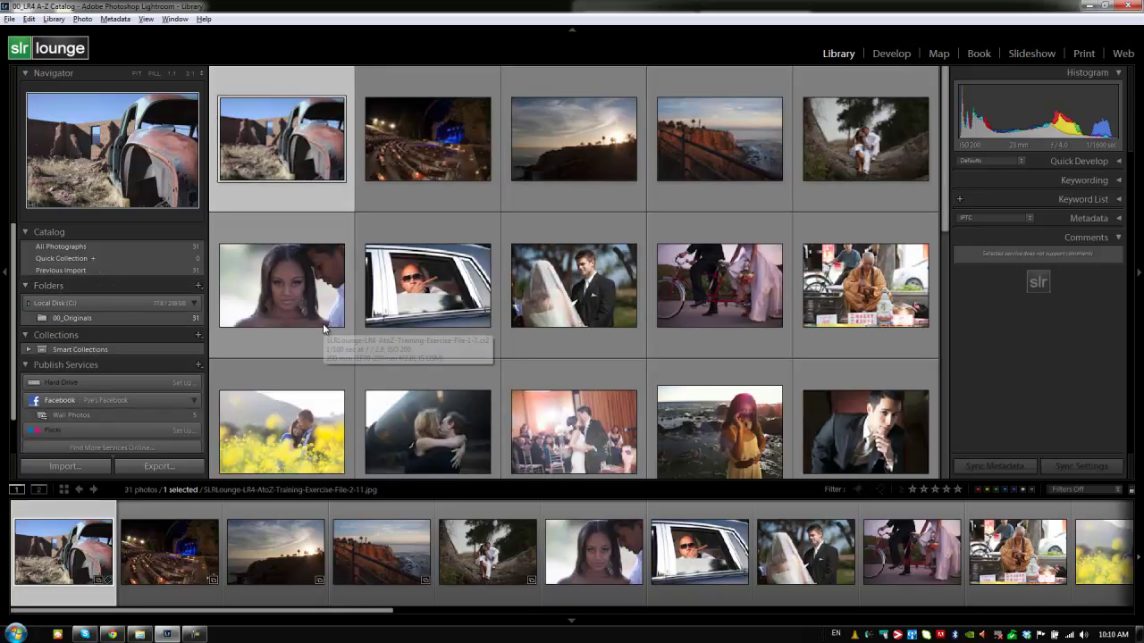